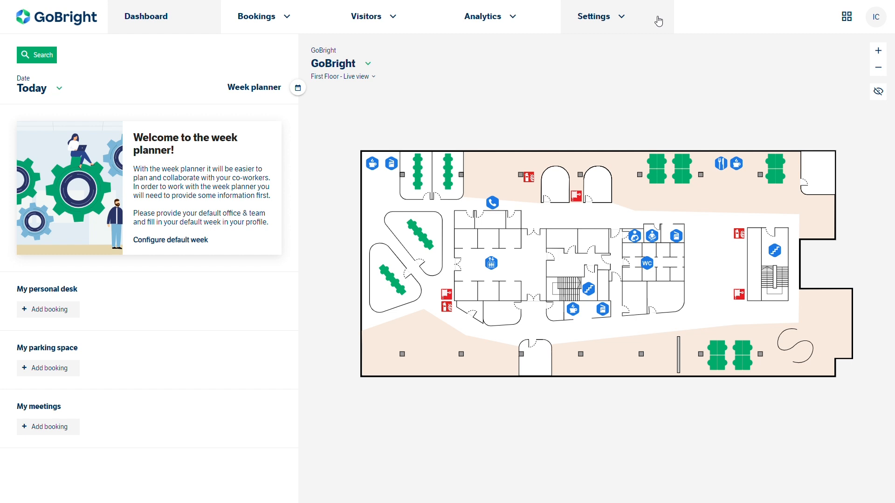
Open the profiles in the Meet settings and start adding a new room profile
click(620, 17)
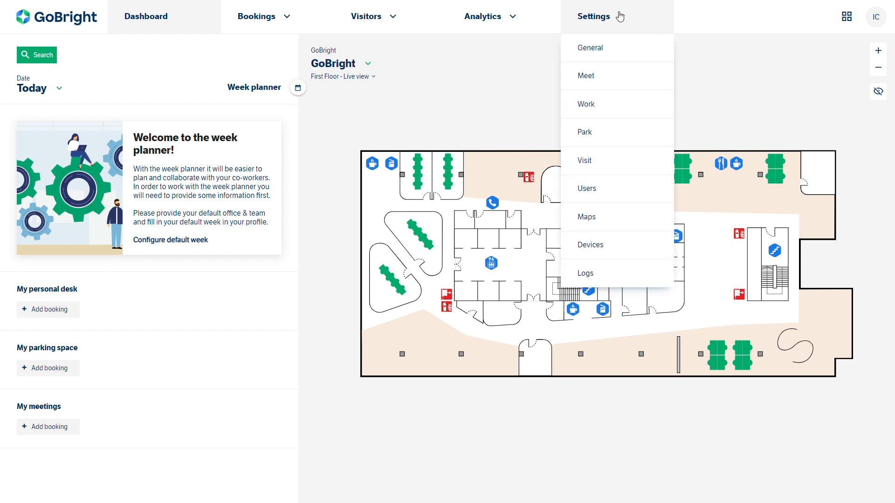
click(618, 73)
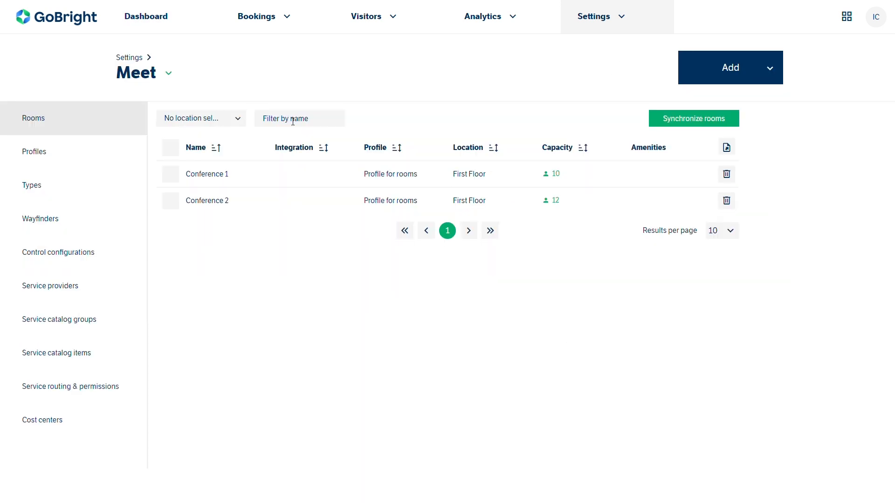
click(48, 161)
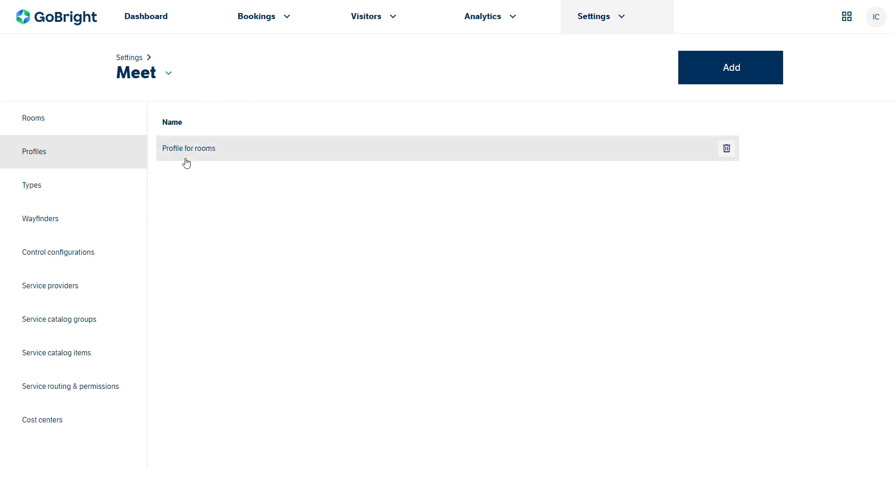
click(741, 71)
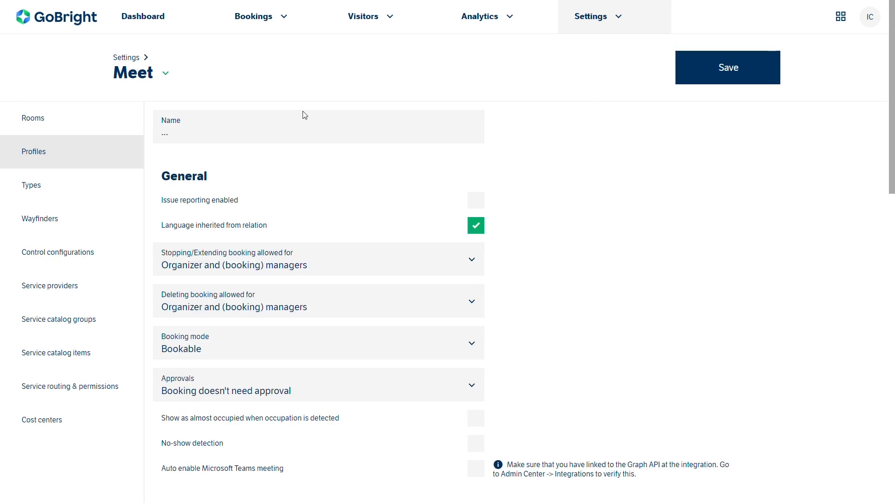
click(167, 134)
Turn off language inheritance from the relation and set the profile's language to Français
scroll(329, 175, down, 1)
scroll(337, 167, down, 1)
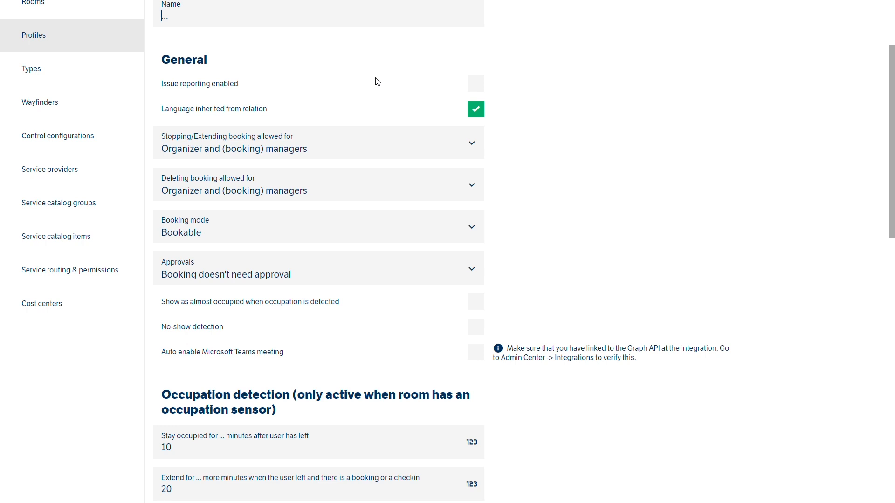
click(476, 110)
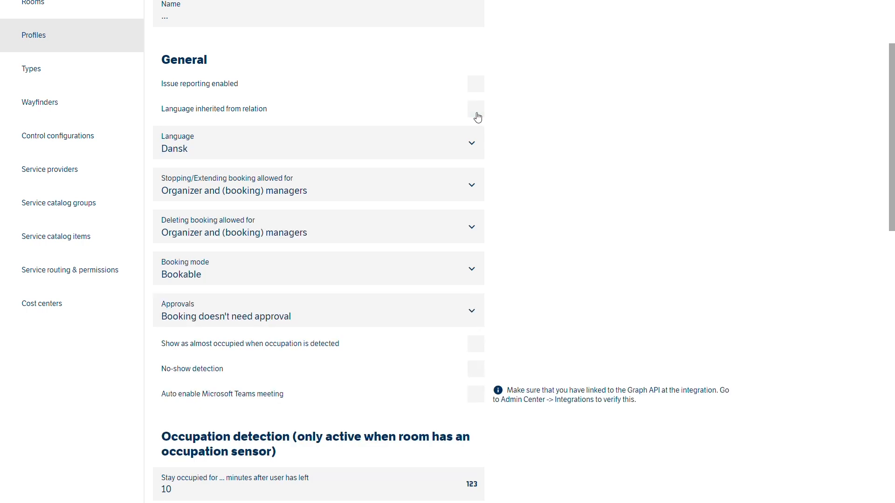
click(473, 142)
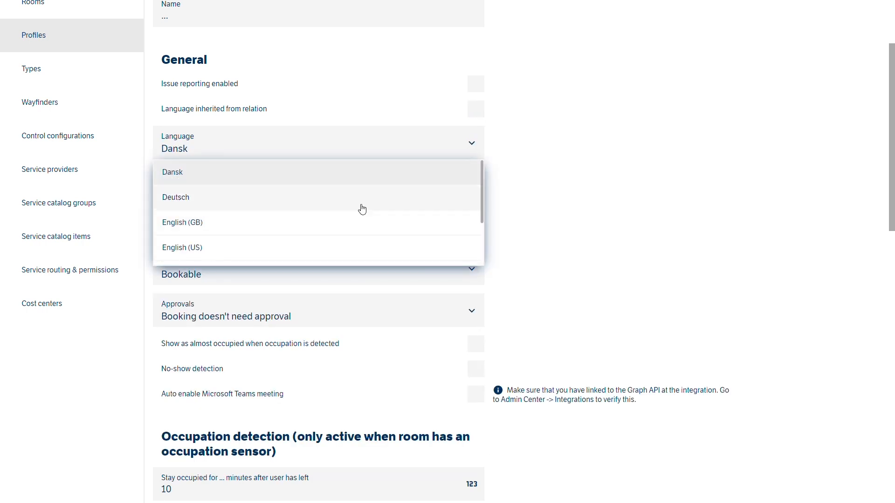
scroll(361, 184, down, 2)
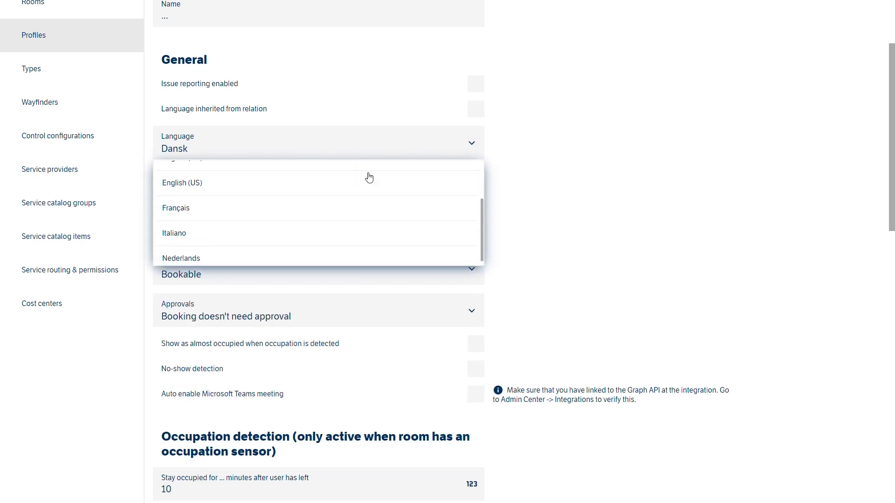
click(237, 214)
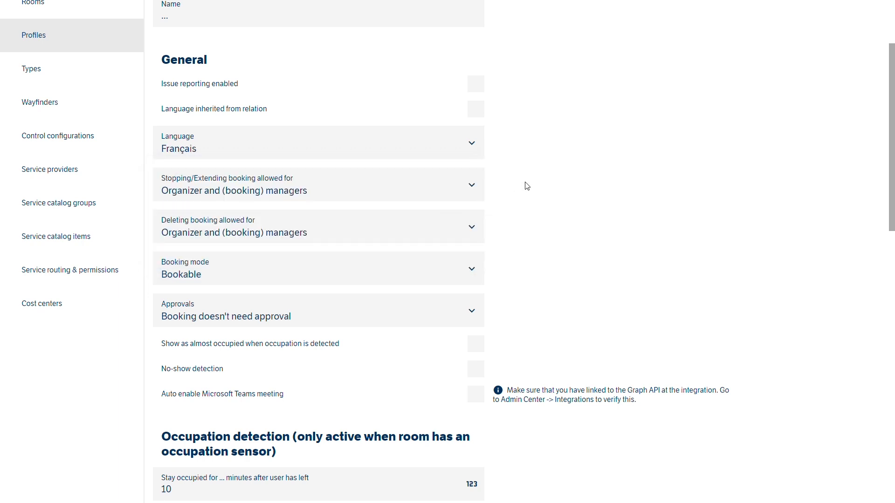
Choose Organizer and (booking) managers as those allowed to stop or extend a booking
scroll(526, 186, down, 1)
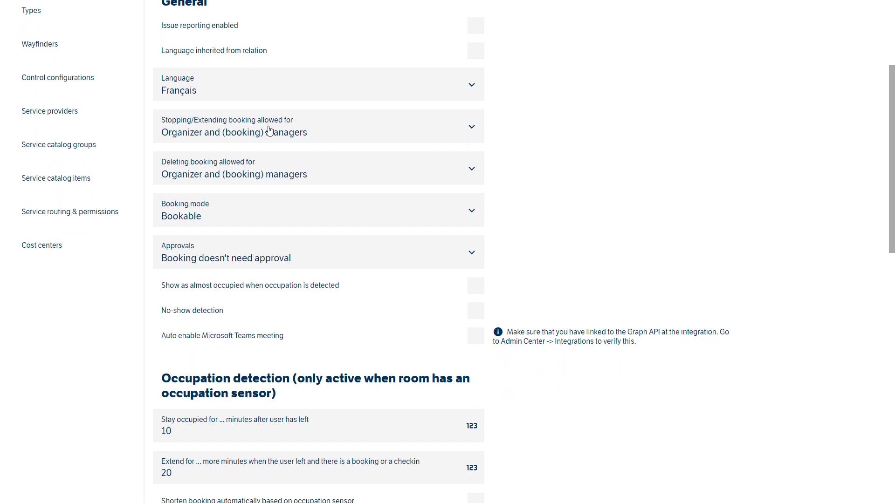
click(286, 136)
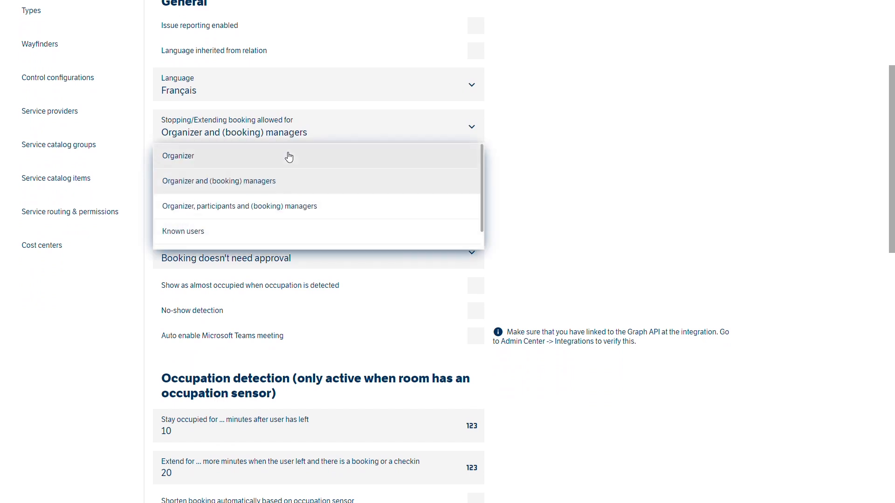
click(272, 185)
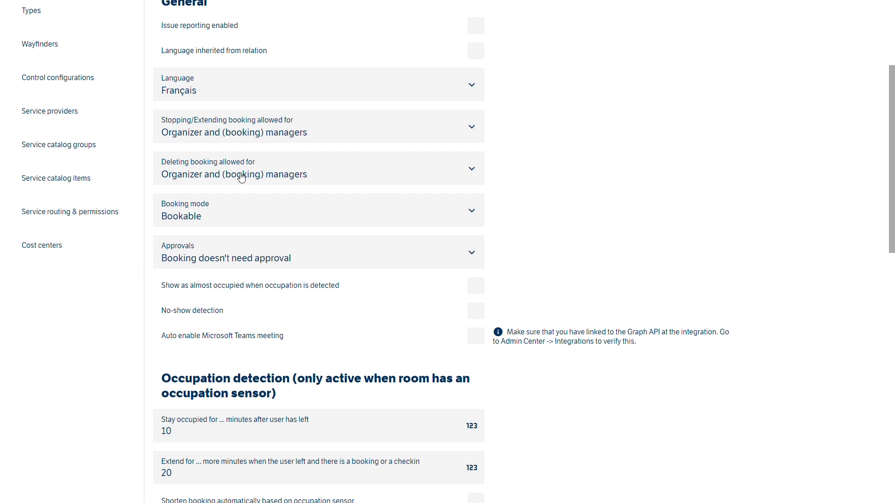
Choose Bookable as the booking mode and view the available approval options
click(433, 219)
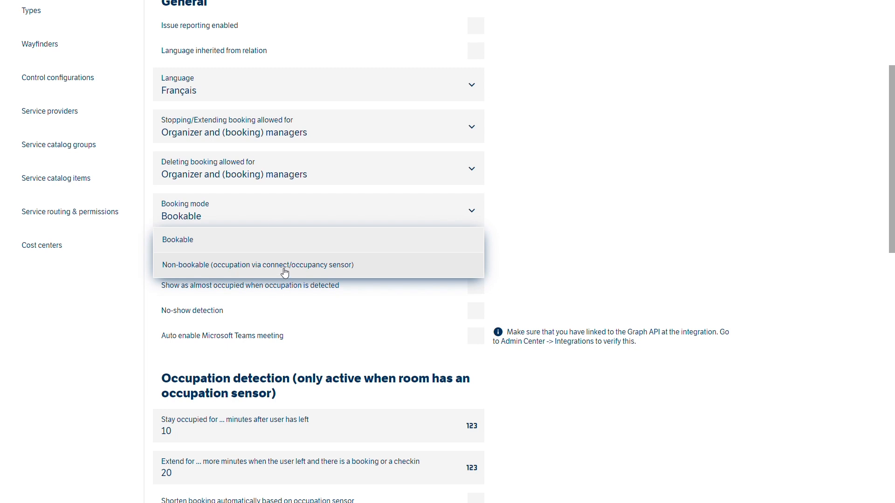
click(285, 241)
scroll(392, 174, down, 3)
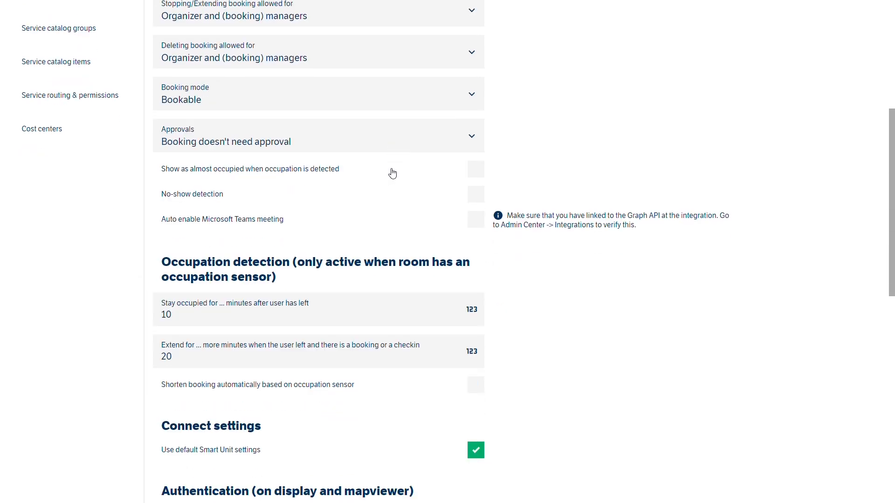
click(421, 140)
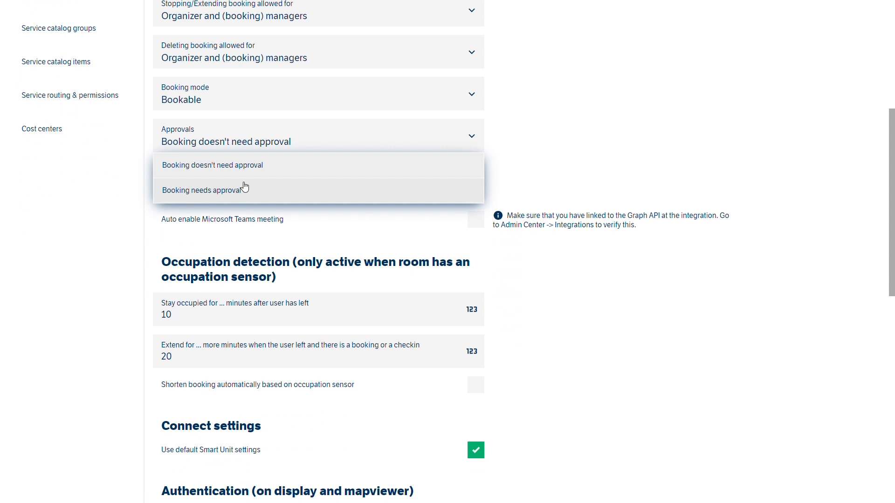
click(538, 164)
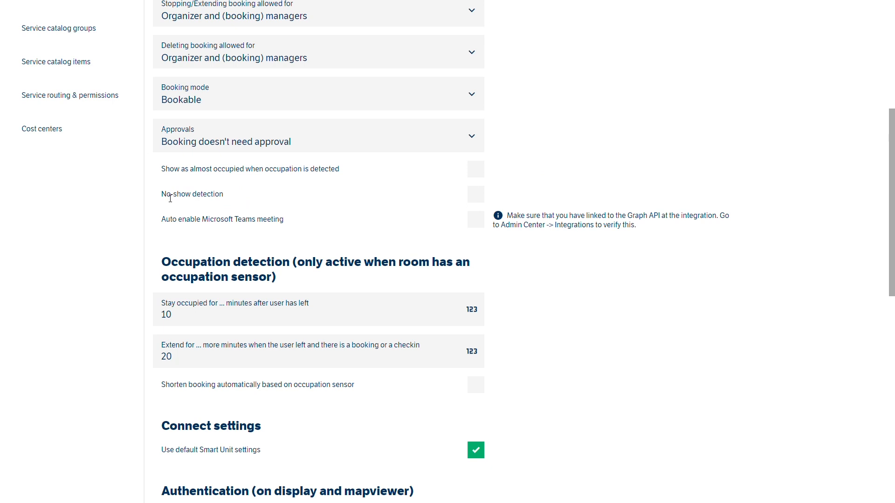
Enable no-show detection and set the confirmation window after booking start to 30 minutes
drag(162, 196, 297, 206)
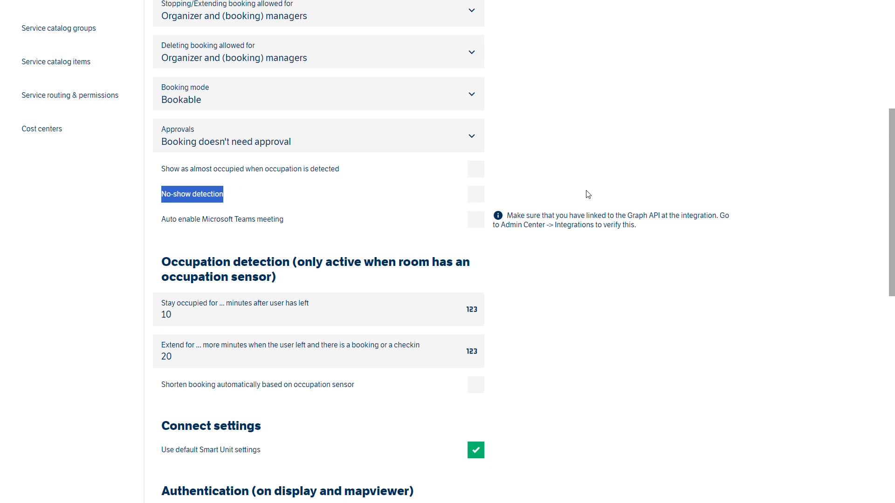
click(480, 200)
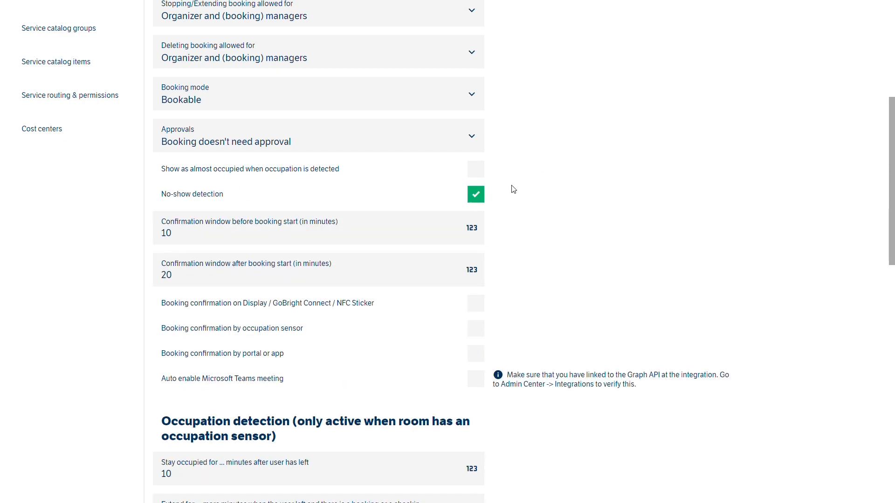
scroll(512, 189, down, 3)
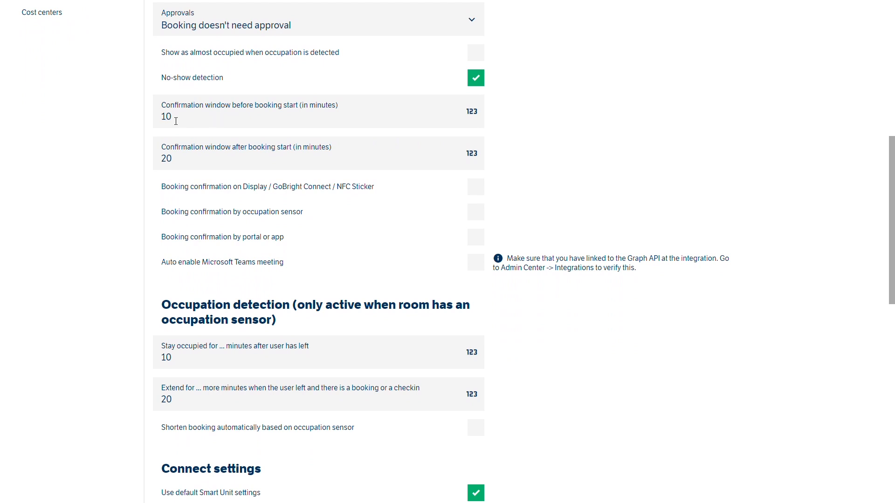
double_click(180, 159)
text(30)
Enable booking confirmation on Display / GoBright Connect / NFC Sticker, and switch confirmation by portal or app on and back off
click(476, 188)
click(473, 246)
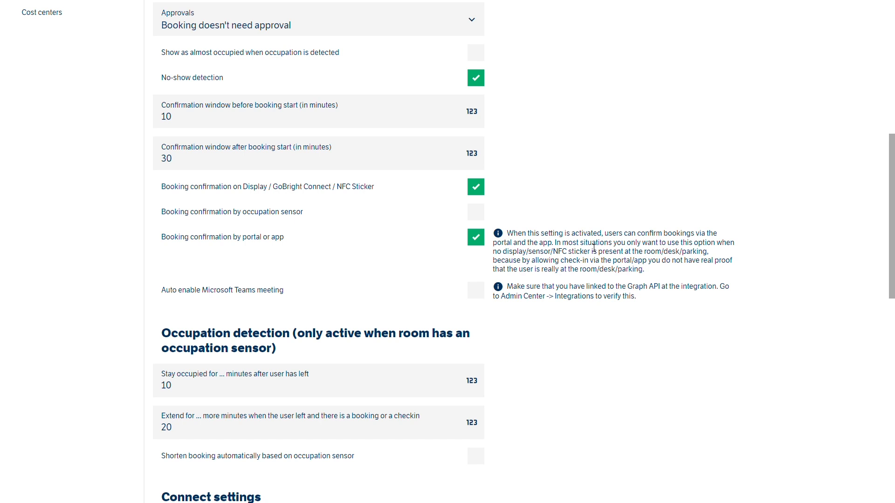
click(480, 244)
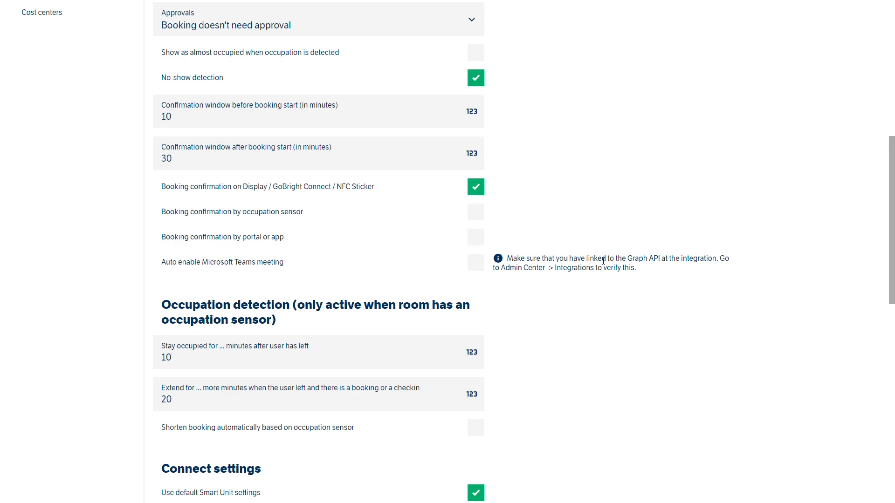
Enable NFC authentication and add a second quick booking suggestion of type Duration
scroll(608, 254, down, 9)
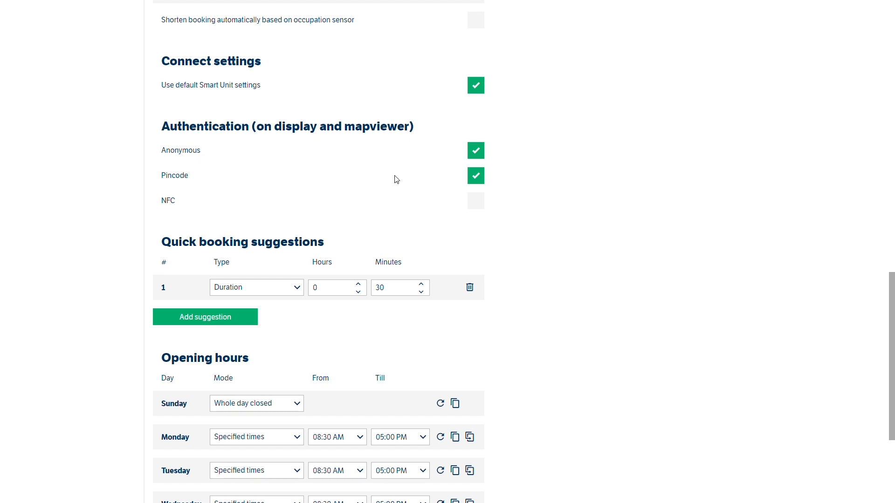
click(479, 206)
click(190, 320)
click(243, 328)
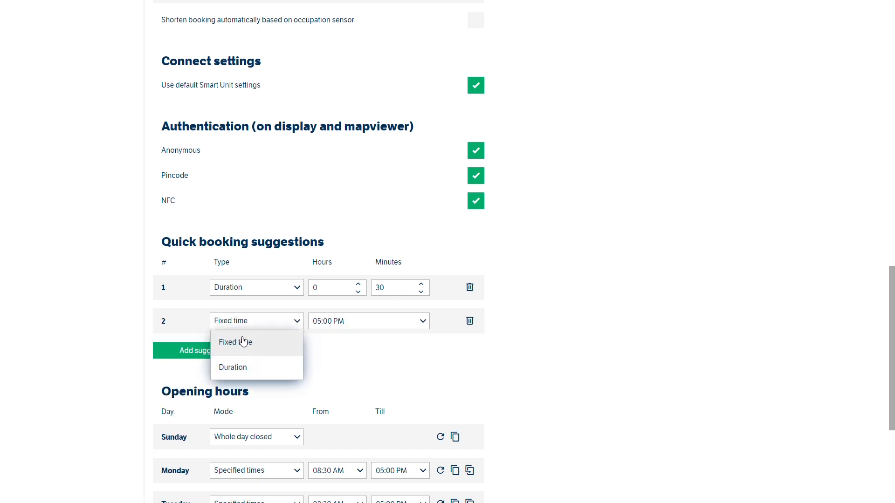
click(244, 368)
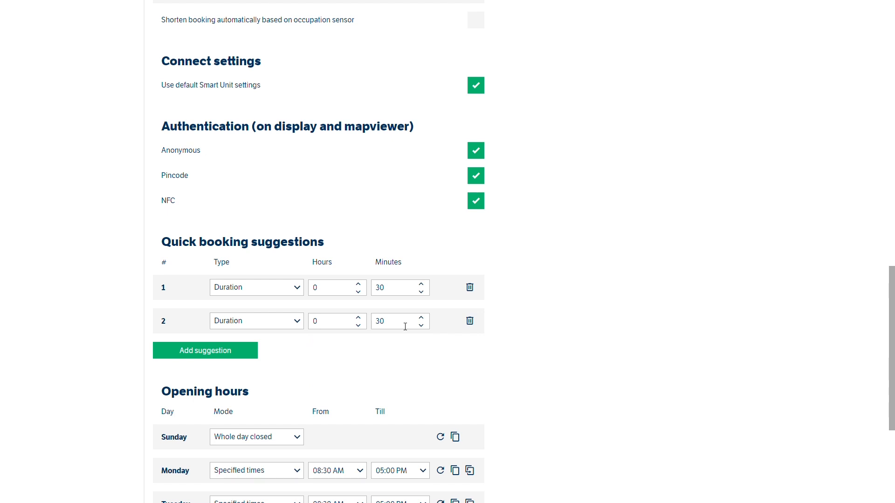
Set the second quick booking suggestion's duration to 45 minutes
click(421, 318)
click(421, 319)
click(421, 319)
click(422, 318)
click(422, 319)
click(422, 319)
click(422, 319)
click(422, 319)
click(421, 319)
Look over the opening hours for each day and return to the start of the profile
scroll(615, 219, down, 4)
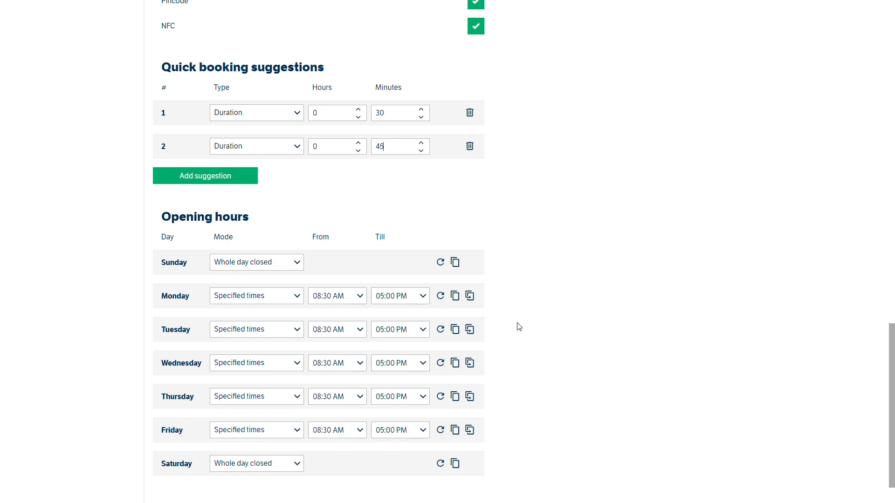
scroll(583, 294, up, 13)
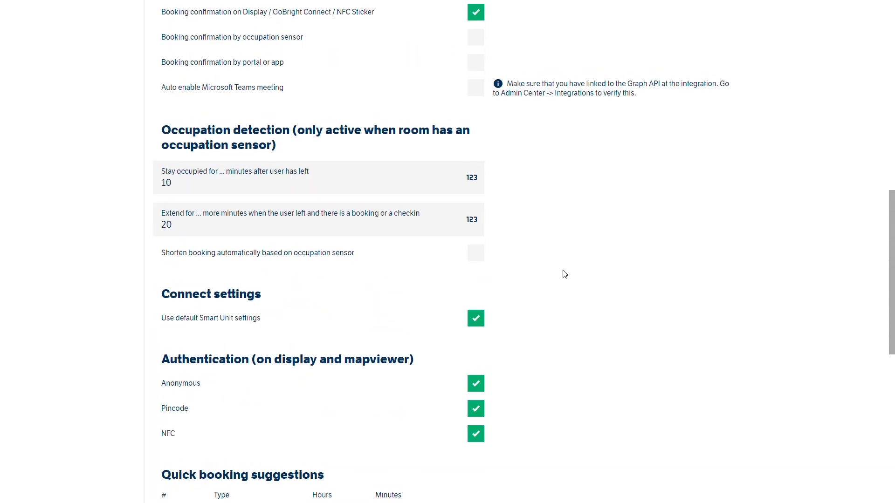
scroll(563, 273, up, 7)
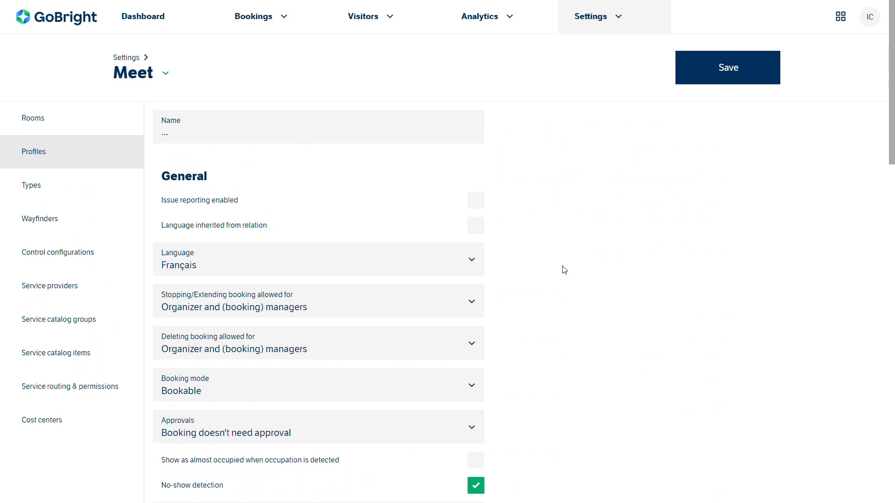